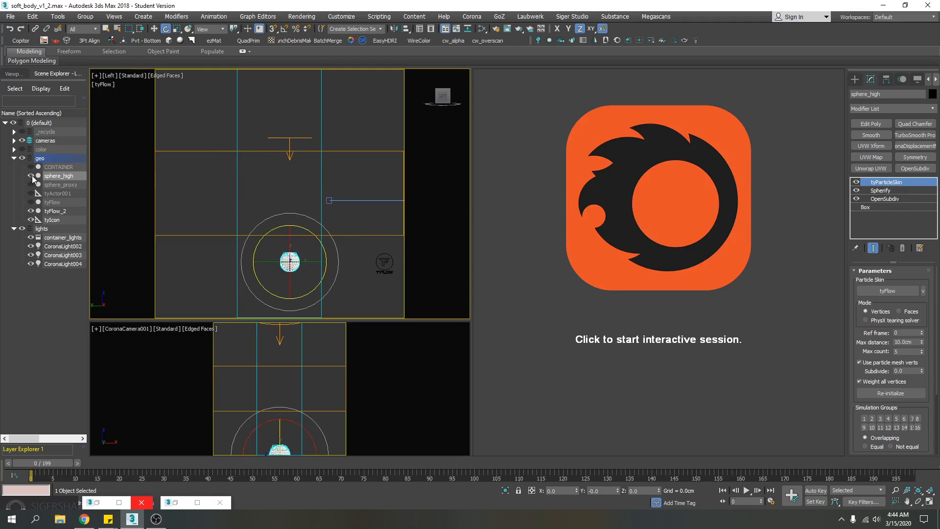
Play the soft-body sphere simulation to preview it, stop it and rewind to frame 0
left_click(746, 491)
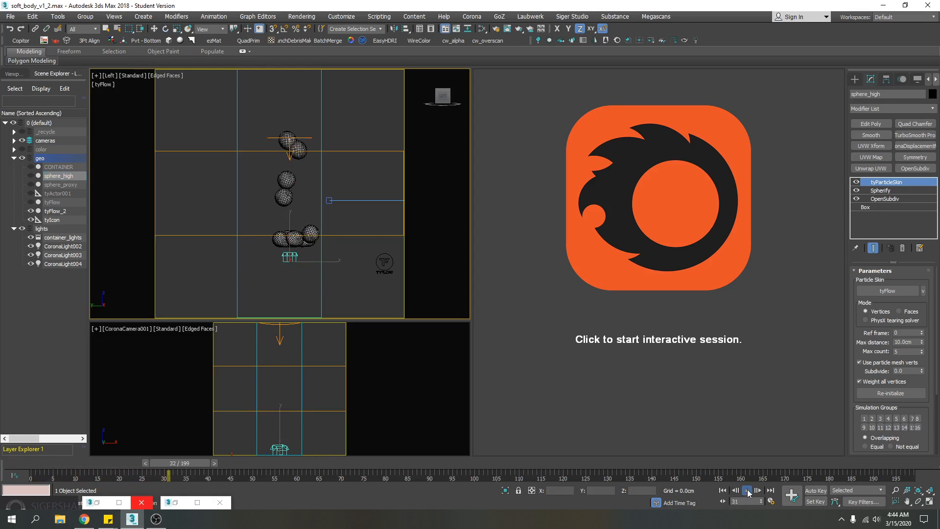
key("e")
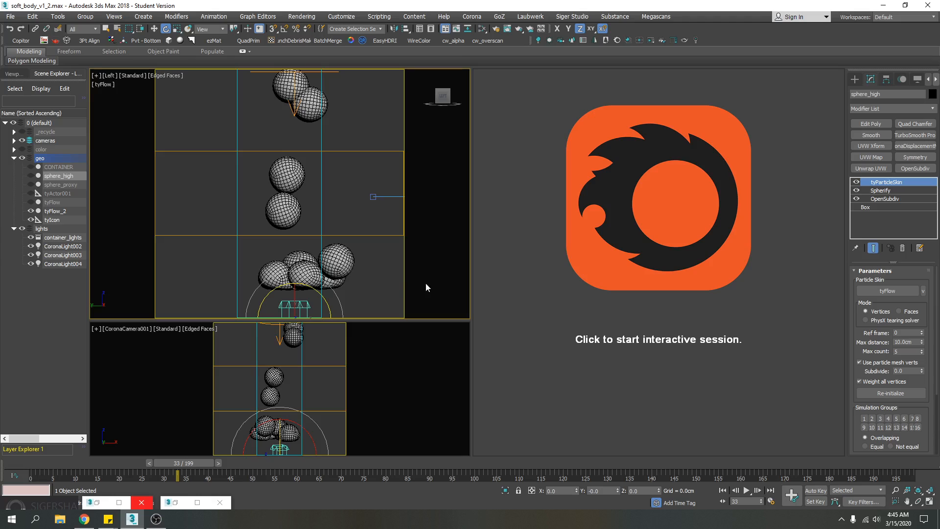
left_click(723, 491)
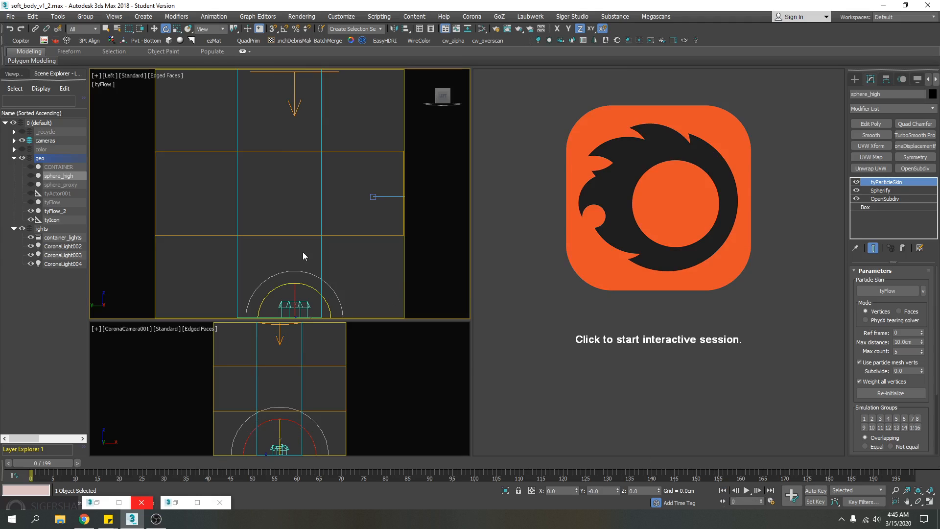
Unhide sphere_high and assign Material #9 to it
left_click(27, 176)
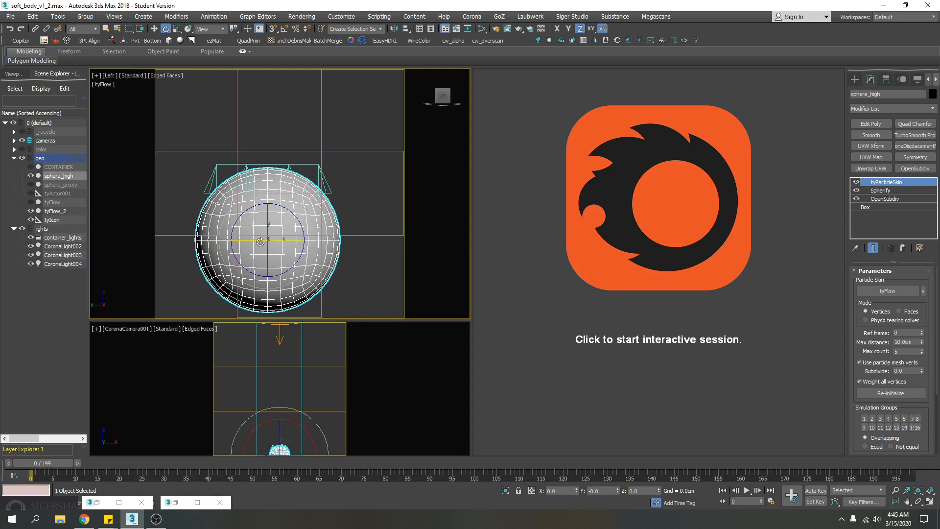
left_click(97, 503)
left_click_drag(370, 2, 546, 25)
right_click(486, 197)
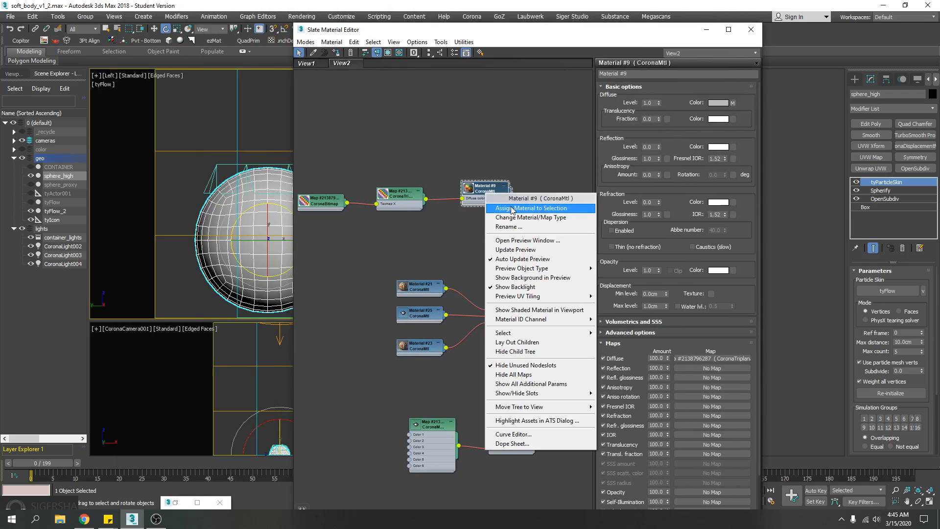
left_click(509, 208)
left_click(707, 29)
Render sphere_high in the Corona interactive session from an angled view to check its texture, and stop the rendering
left_click(661, 163)
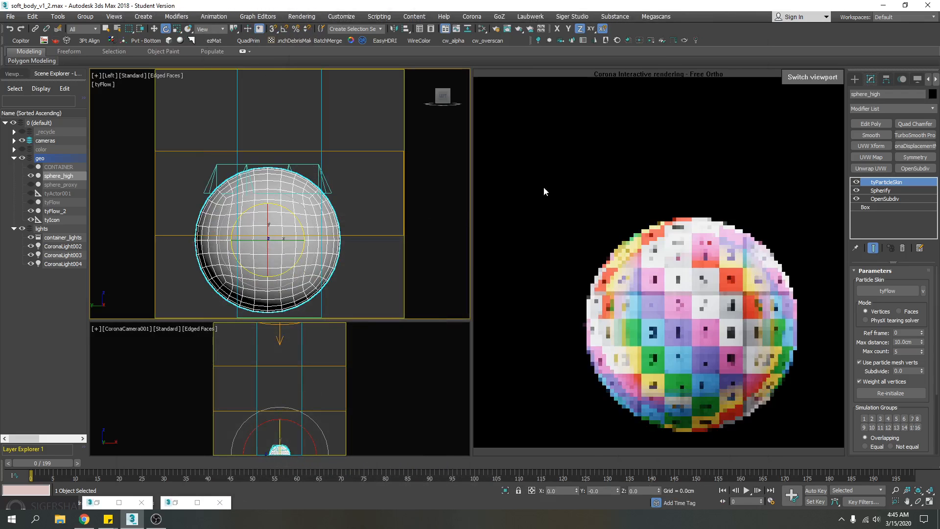
middle_click_drag(253, 226, 276, 234, "alt")
scroll(264, 230, "up", 3)
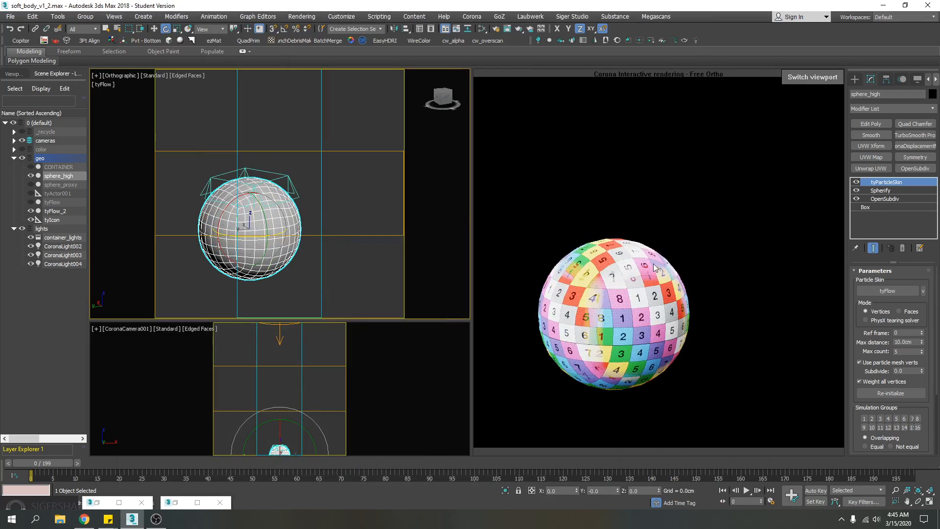
right_click(612, 264)
left_click(637, 283)
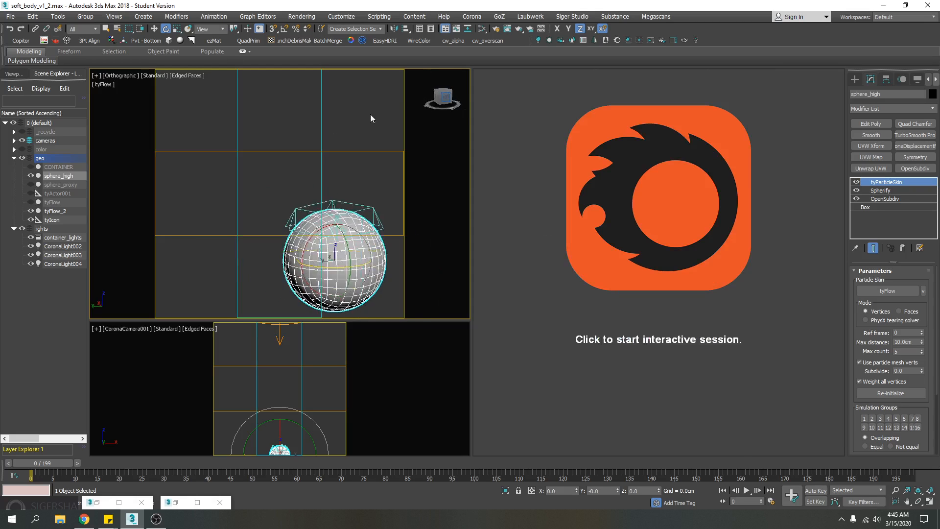
Return the viewport to the Left view and hide sphere_high again
key("l")
left_click(37, 175)
scroll(307, 228, "down", 5)
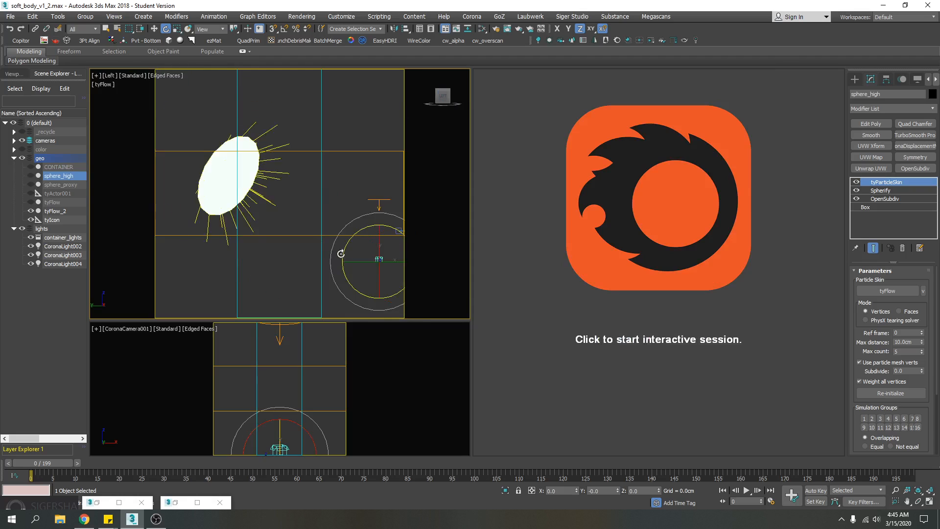
scroll(250, 237, "up", 7)
middle_click_drag(385, 260, 308, 263)
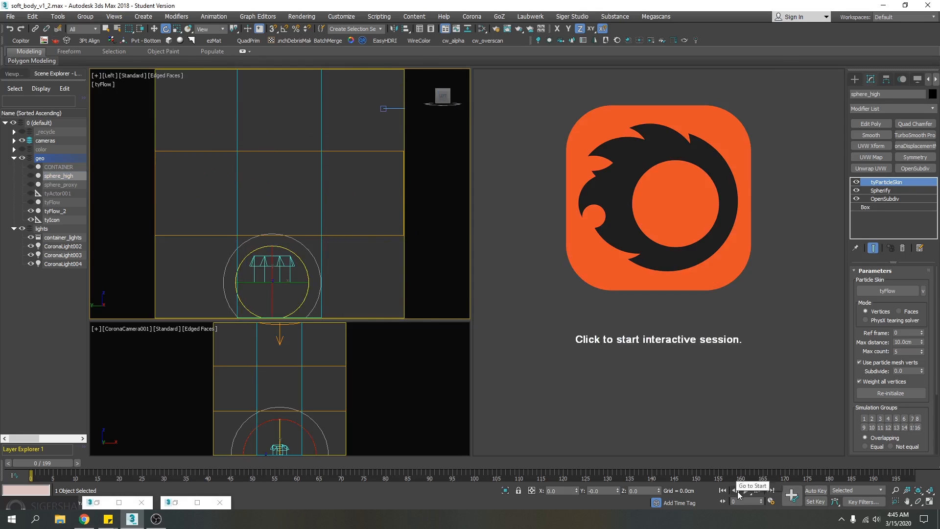
Play the simulation up to frame 45 and start the Corona interactive rendering of the piled spheres
left_click(746, 491)
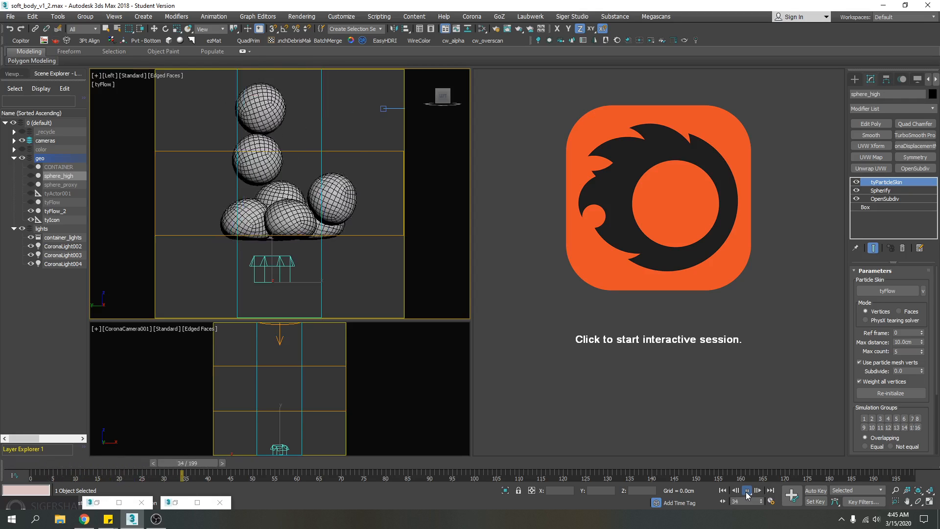
left_click(747, 492)
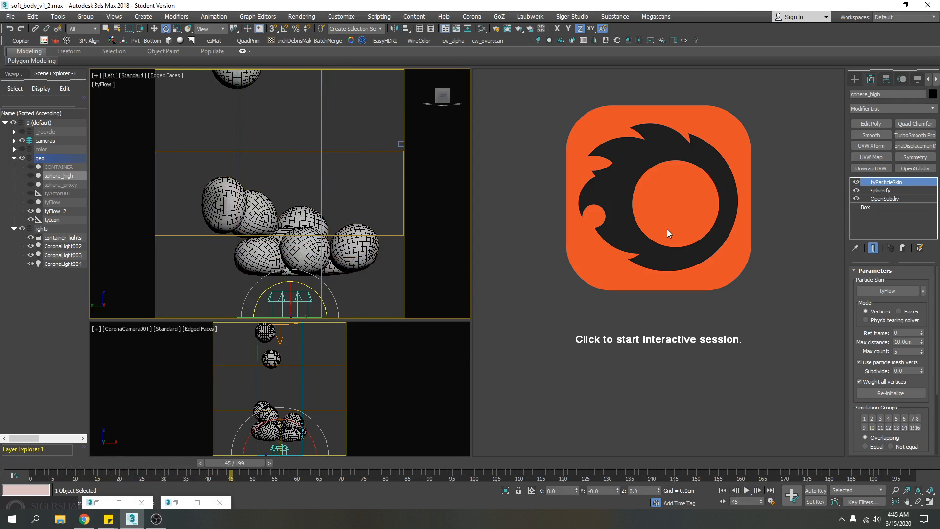
left_click(667, 234)
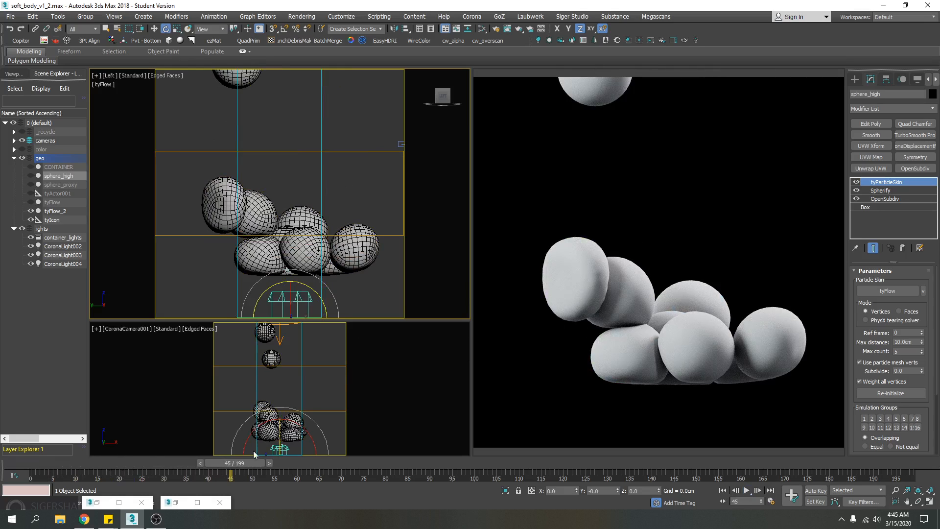
Read the Instance Material operator note in the tyFlow documentation in Chrome and check the Material ID operator in the tyFlow_2 editor
left_click(82, 524)
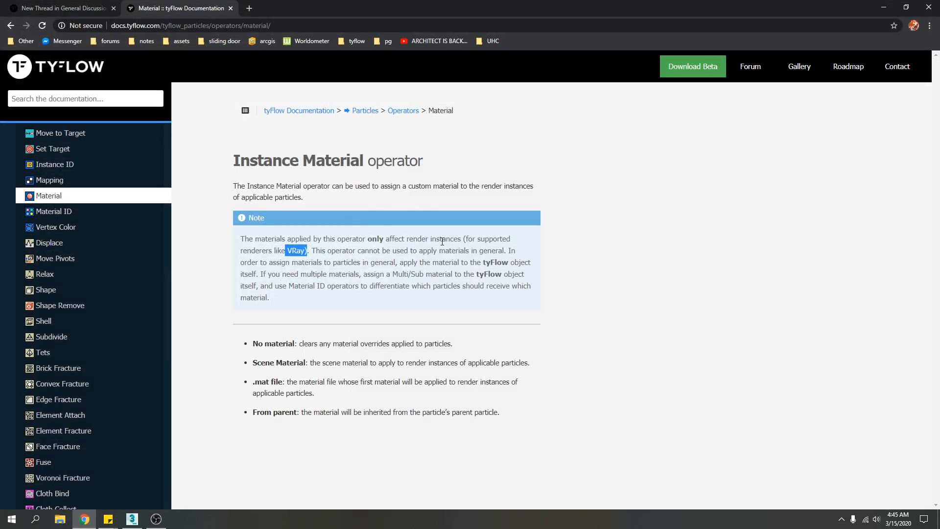
left_click(884, 7)
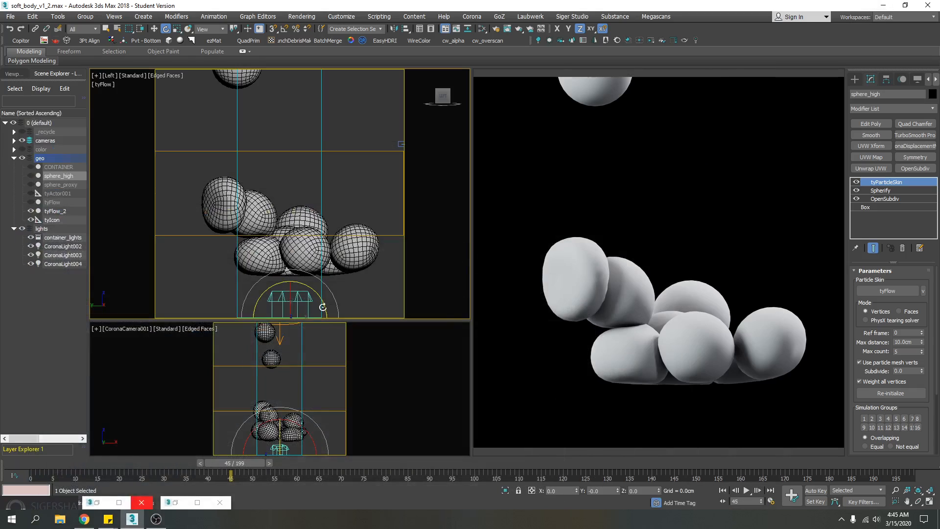
right_click(175, 503)
left_click(188, 505)
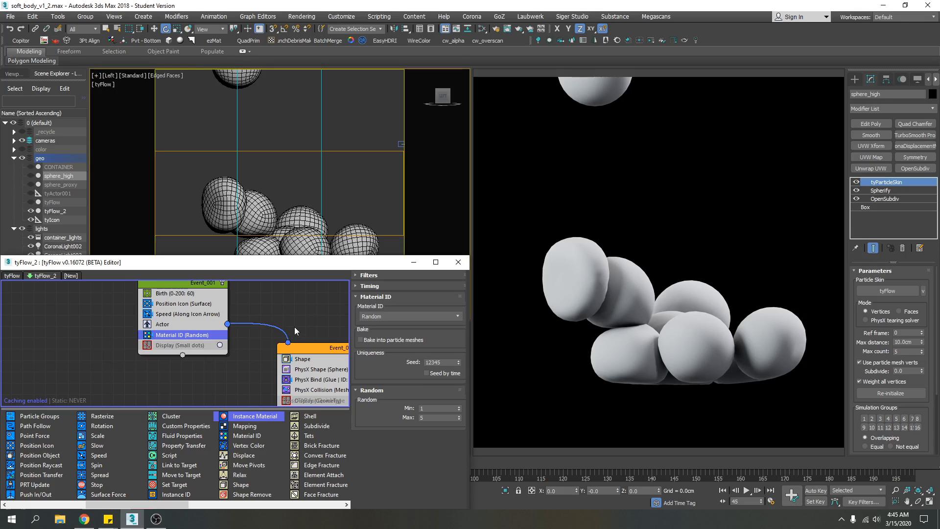
left_click(84, 519)
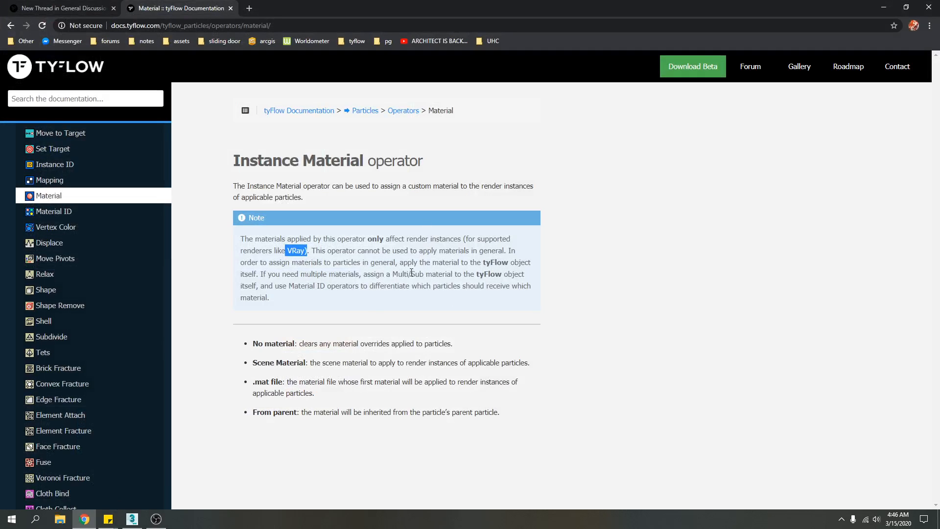
left_click(891, 10)
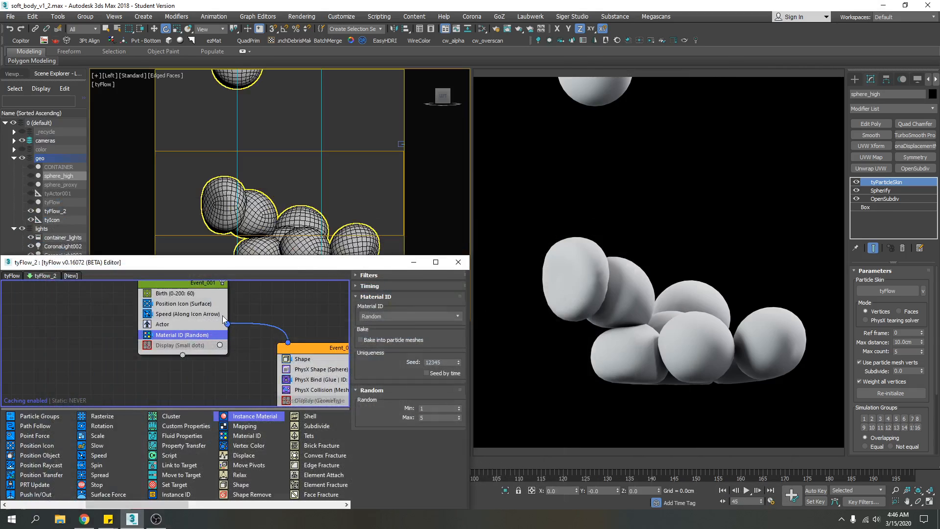
left_click(414, 262)
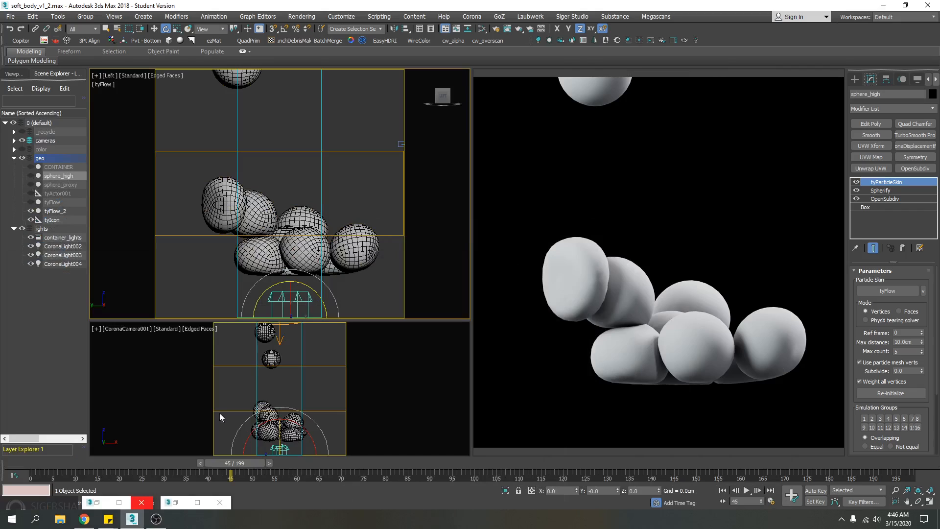
Assign the Multi/Sub-Object Material #20 to sphere_high in the Slate Material Editor
key("m")
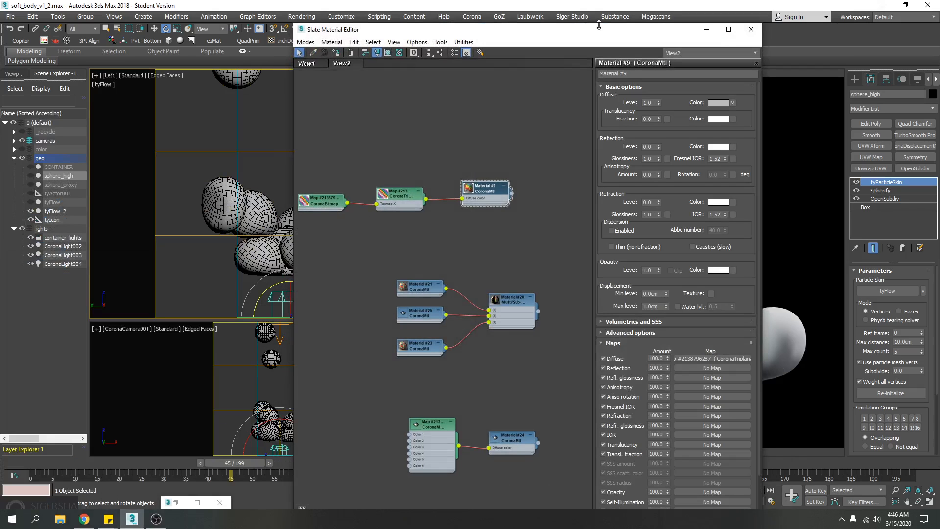
left_click_drag(599, 26, 1, 27)
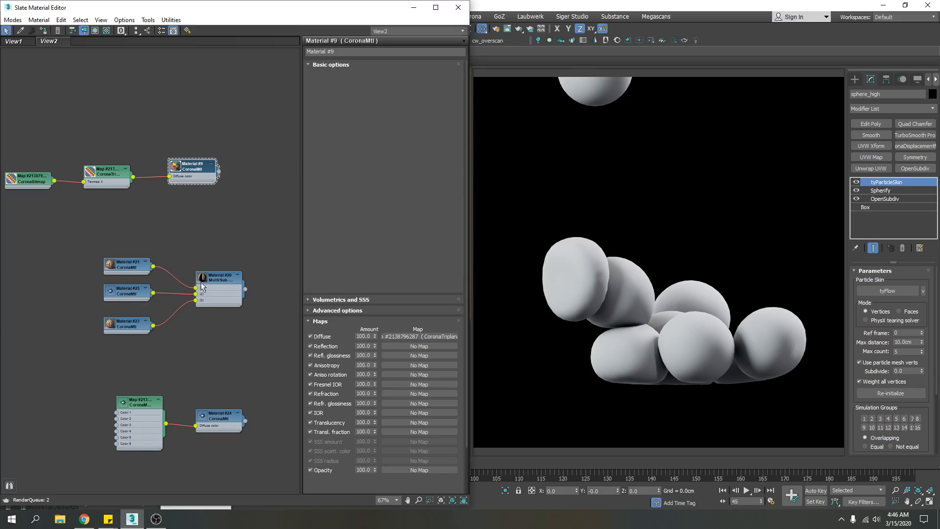
right_click(220, 280)
left_click(274, 57)
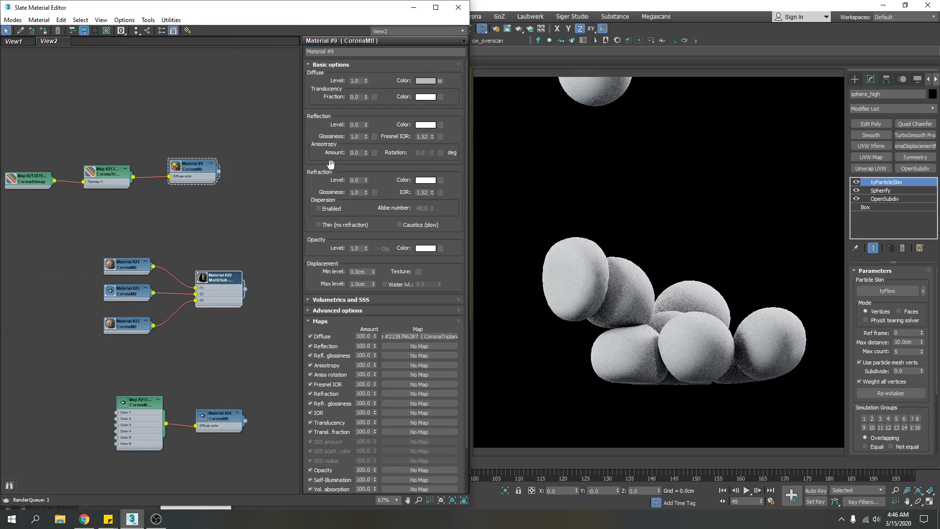
Select tyFlow_2 and assign the Multi/Sub-Object Material #20 to it
left_click_drag(61, 10, 208, 12)
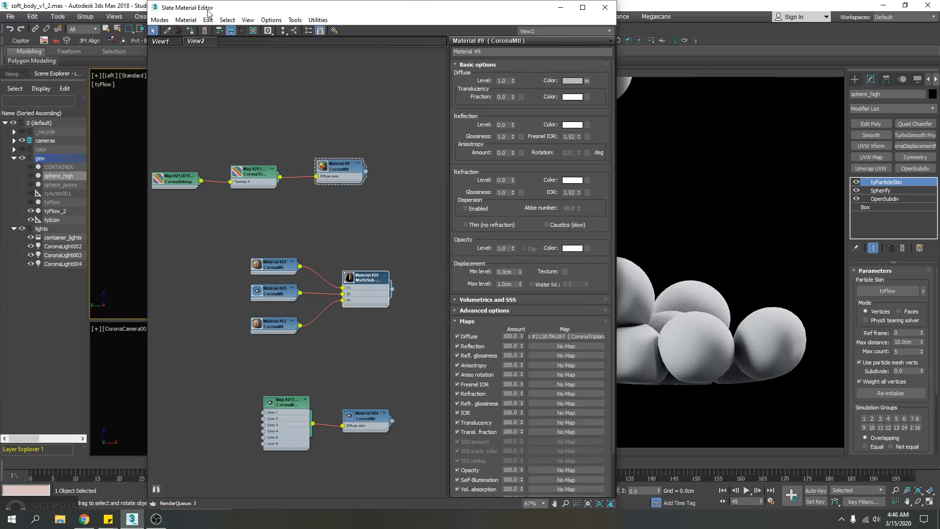
left_click(55, 211)
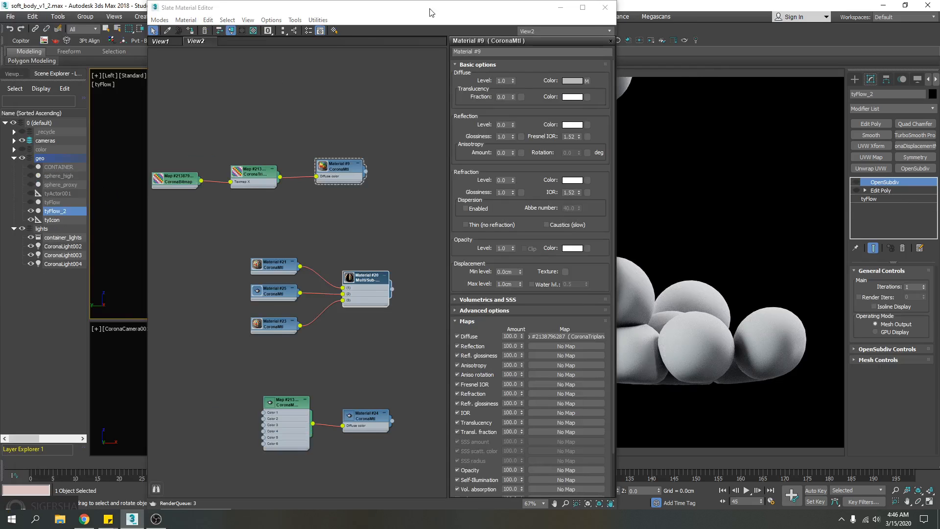
left_click_drag(402, 7, 259, 8)
right_click(223, 291)
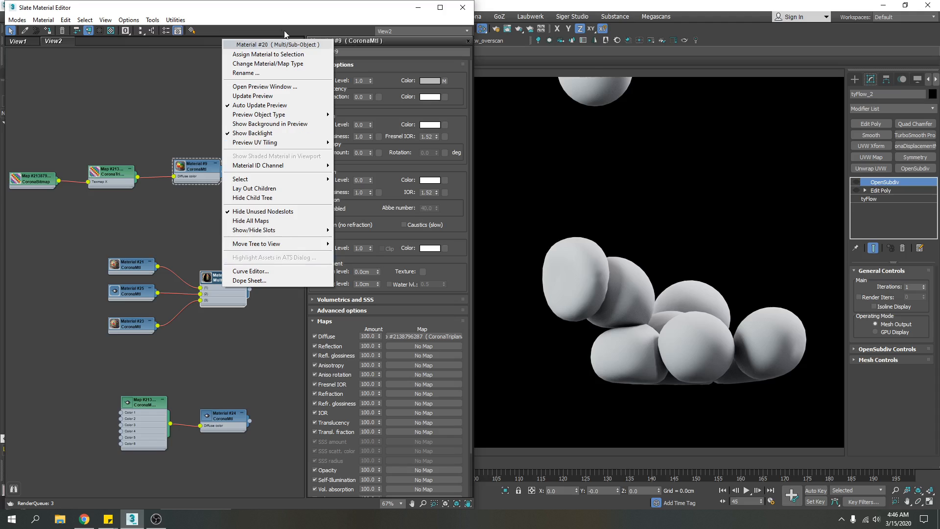
left_click(269, 58)
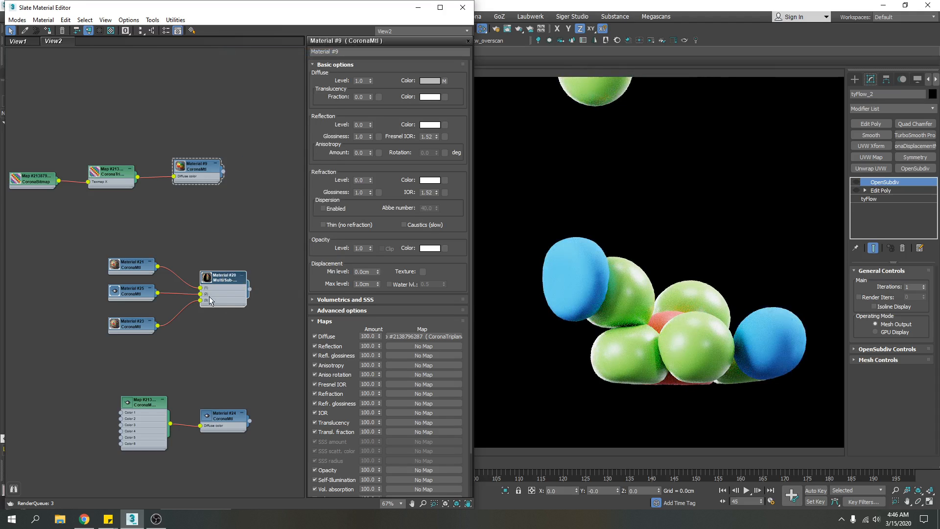
Assign Material #24 to tyFlow_2 for comparison, and replace it with the triplanar-mapped Material #9
right_click(221, 419)
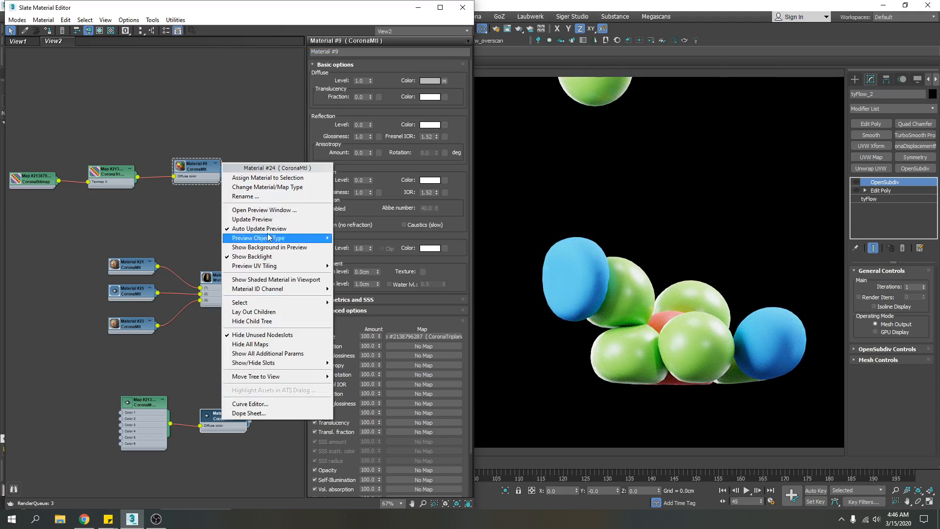
left_click(256, 180)
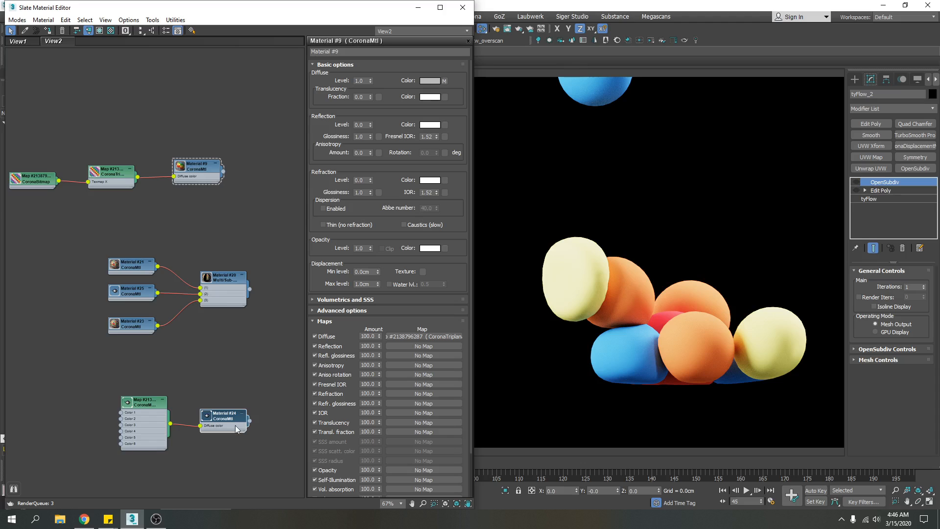
right_click(195, 167)
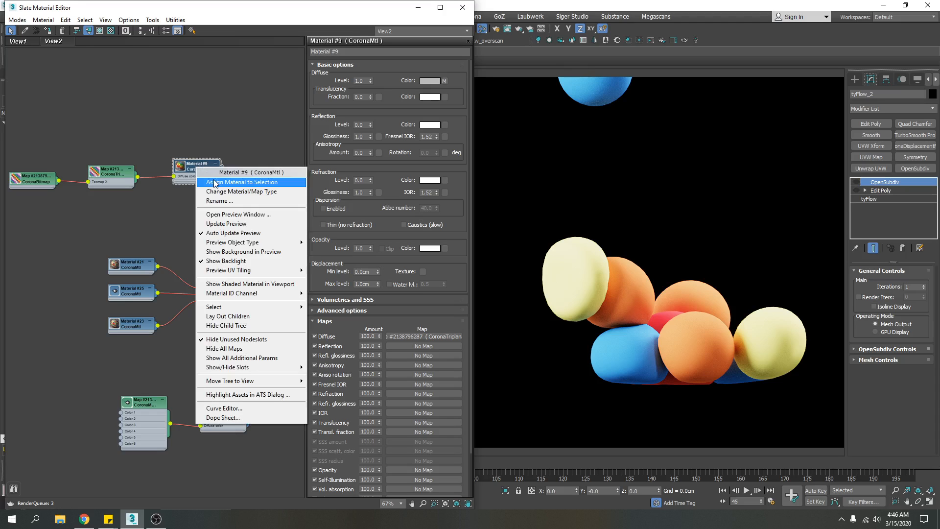
left_click(216, 185)
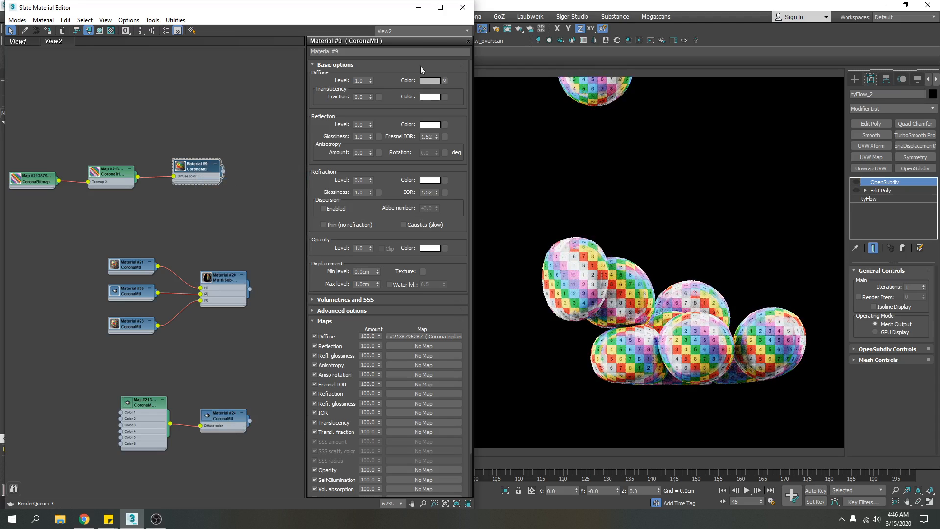
mouse_move(607, 290)
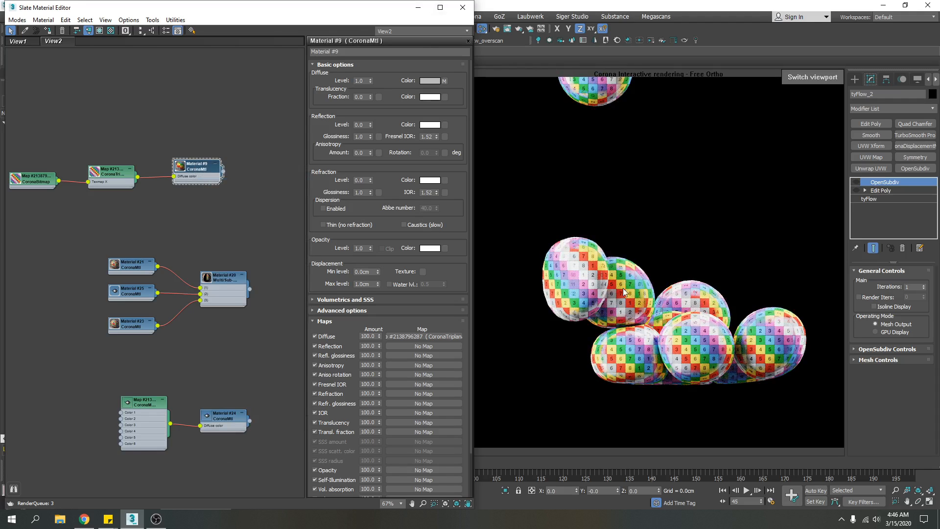
Close the Slate Material Editor and examine the texture on the deformed spheres in the interactive rendering at different zoom levels
left_click(463, 7)
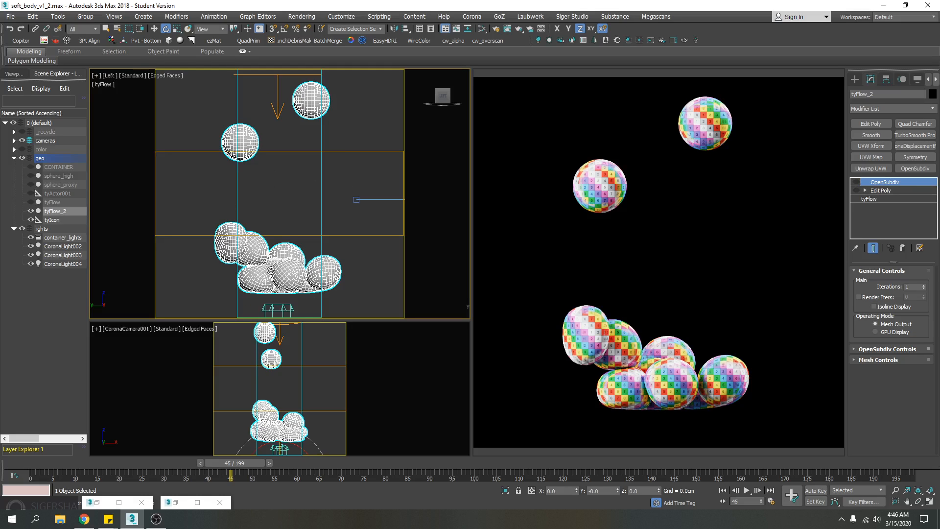
scroll(320, 267, "up", 5)
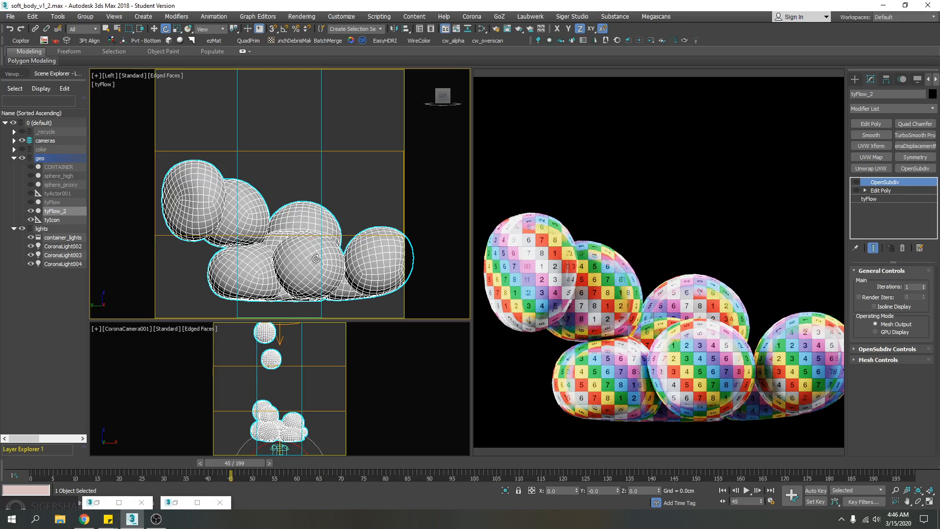
scroll(316, 258, "down", 4)
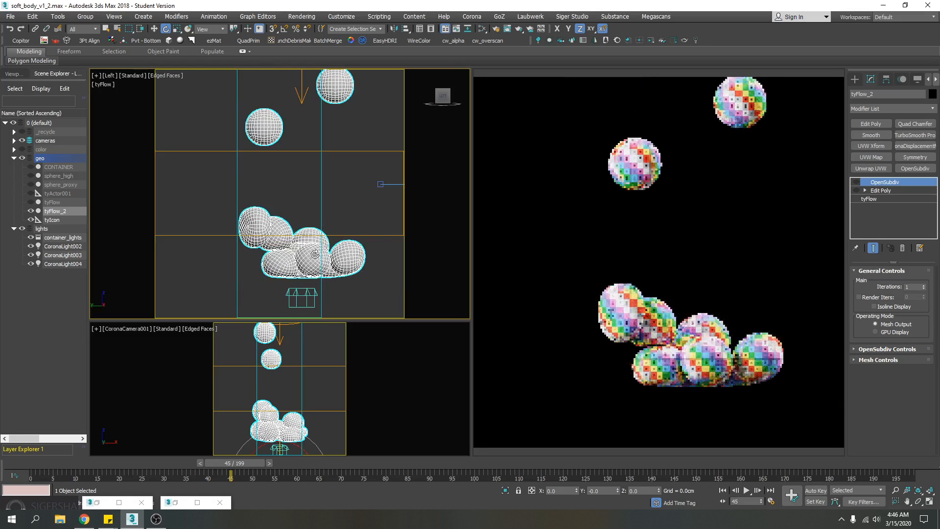
scroll(303, 191, "down", 1)
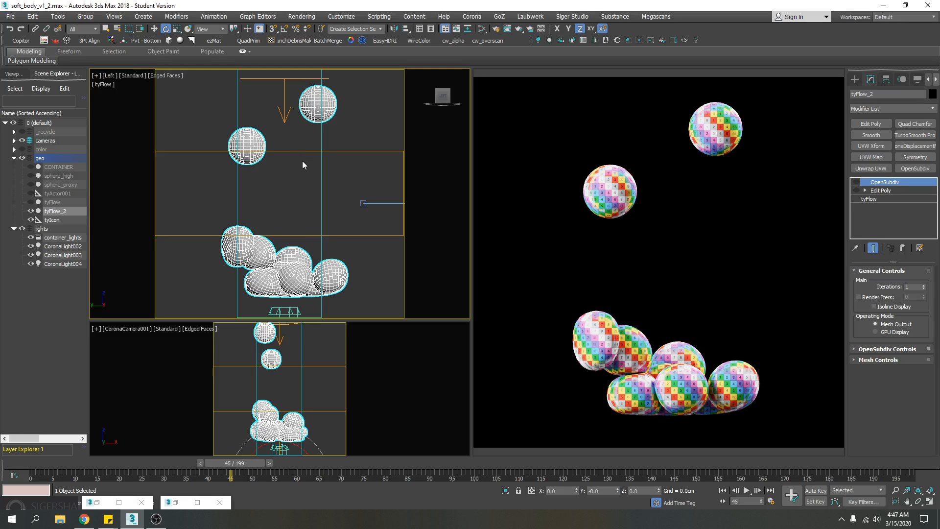
Examine the numbered texture on the piled deformed spheres up close in the interactive rendering
scroll(294, 247, "up", 5)
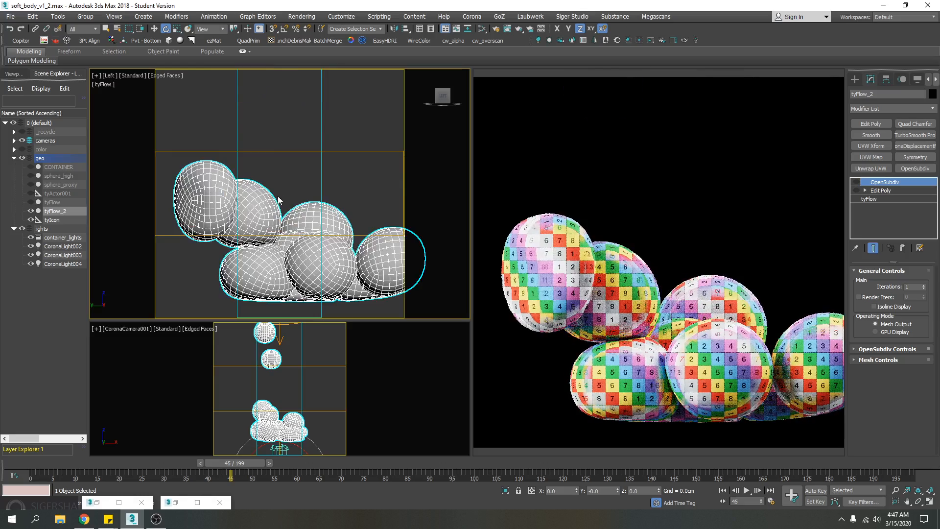
scroll(278, 196, "down", 2)
scroll(270, 222, "up", 4)
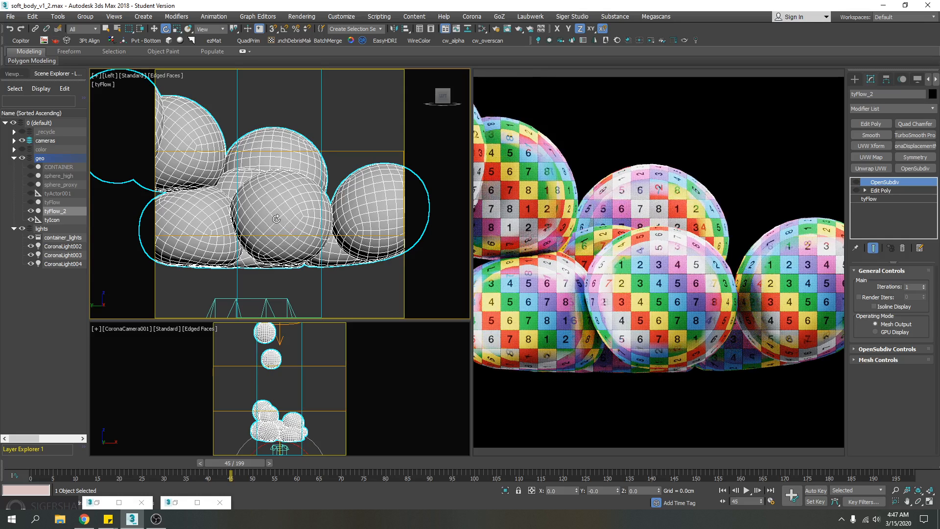
scroll(277, 219, "down", 3)
Stop the interactive rendering and switch the visible object from tyFlow_2 to sphere_high
right_click(623, 248)
left_click(657, 284)
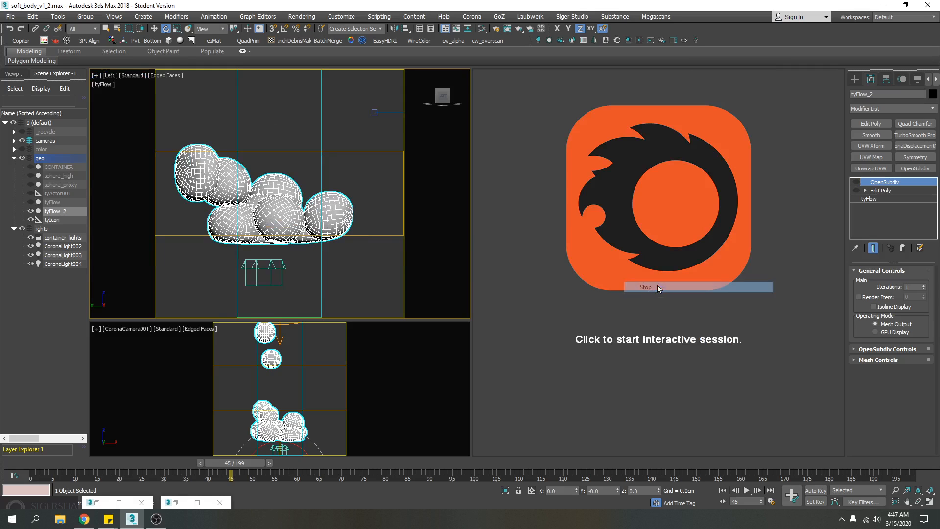
left_click(31, 211)
left_click(30, 176)
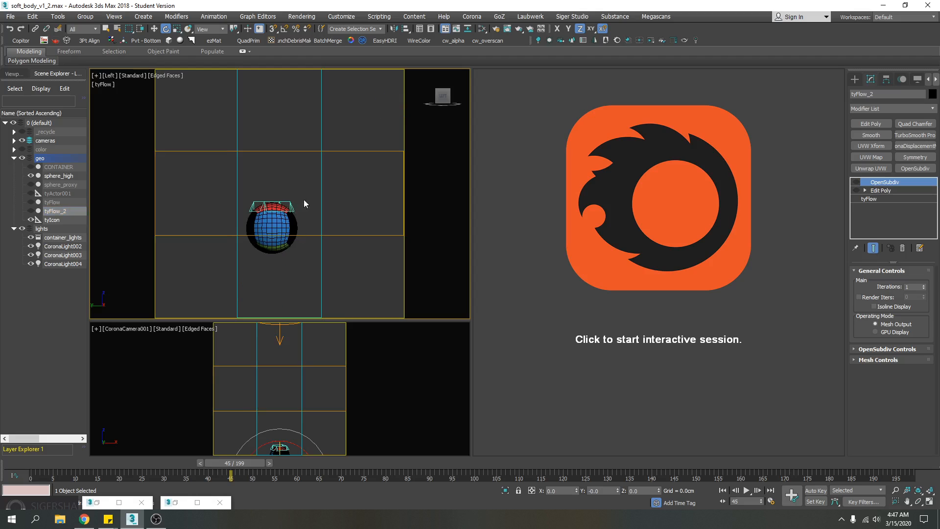
left_click(175, 504)
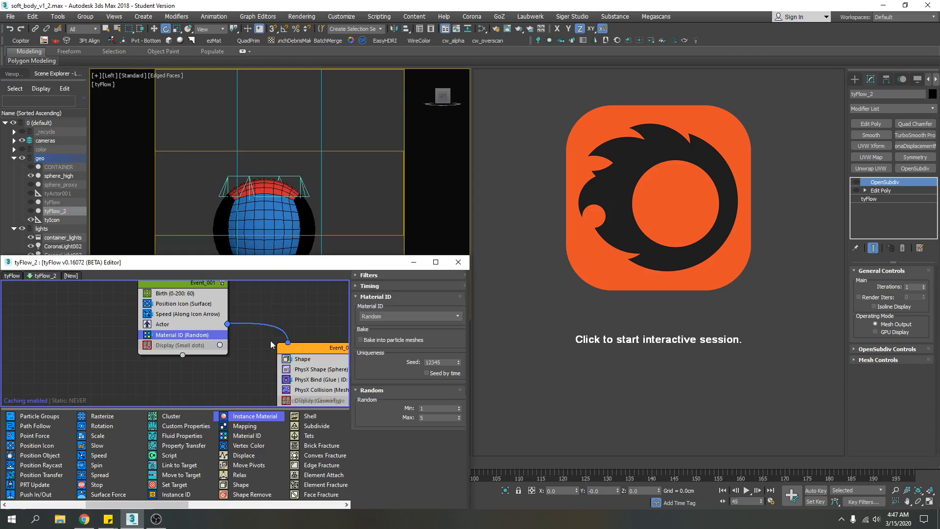
left_click(412, 262)
left_click(98, 503)
right_click(198, 179)
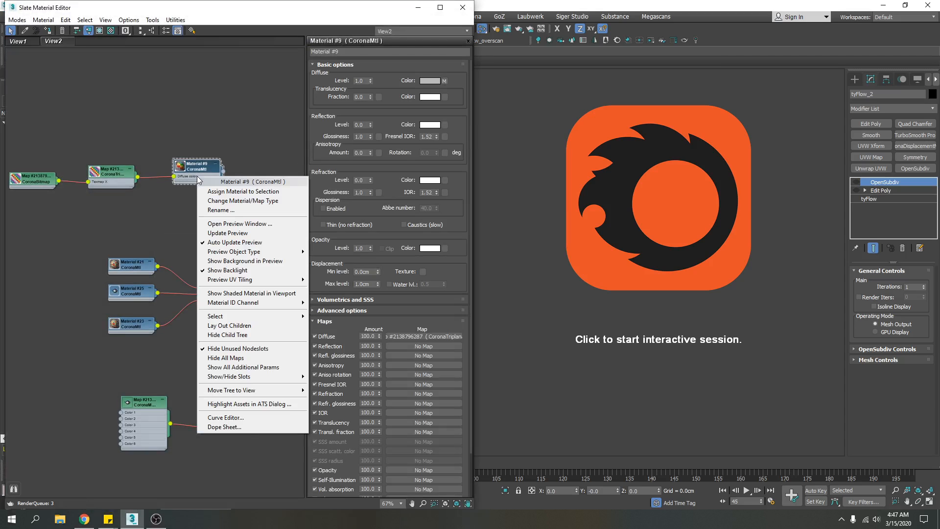
left_click(244, 191)
left_click(418, 7)
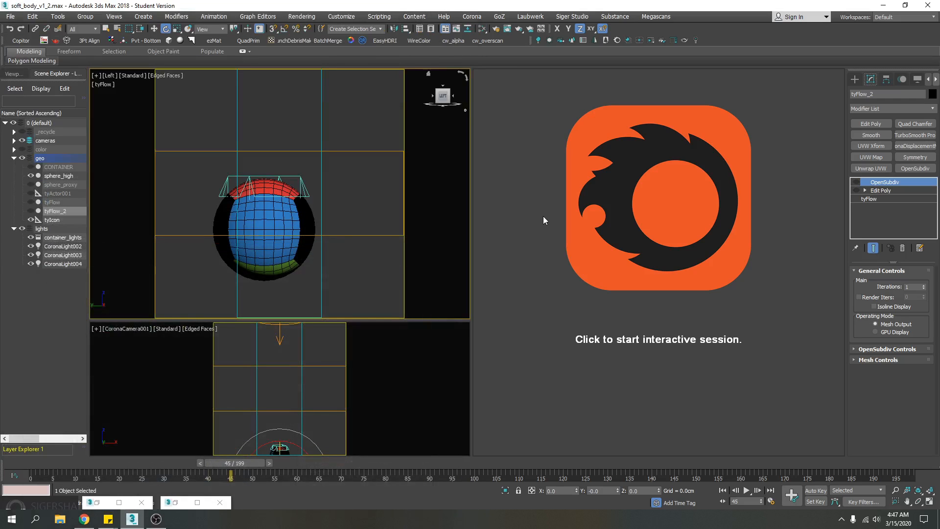
Select sphere_high and assign the triplanar-mapped Material #9 to it in the Slate Material Editor
left_click(57, 176)
left_click(98, 503)
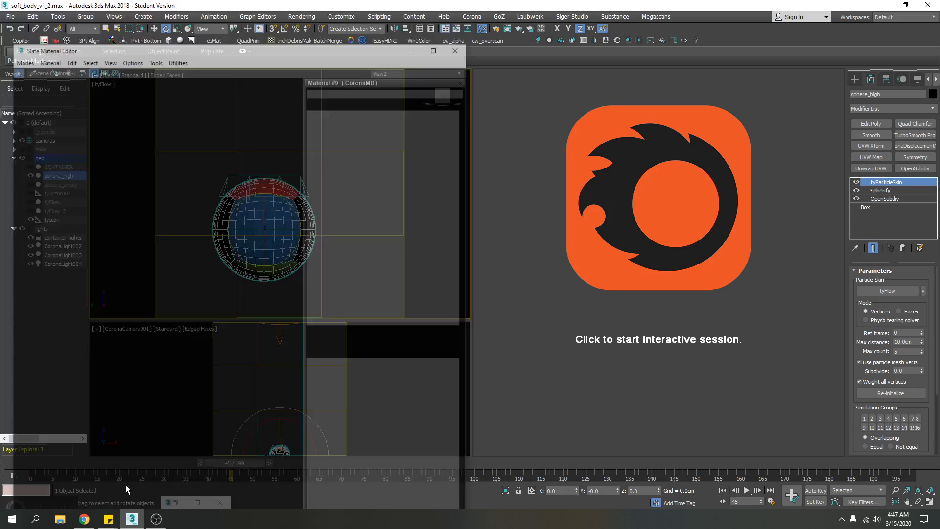
right_click(195, 180)
left_click(221, 190)
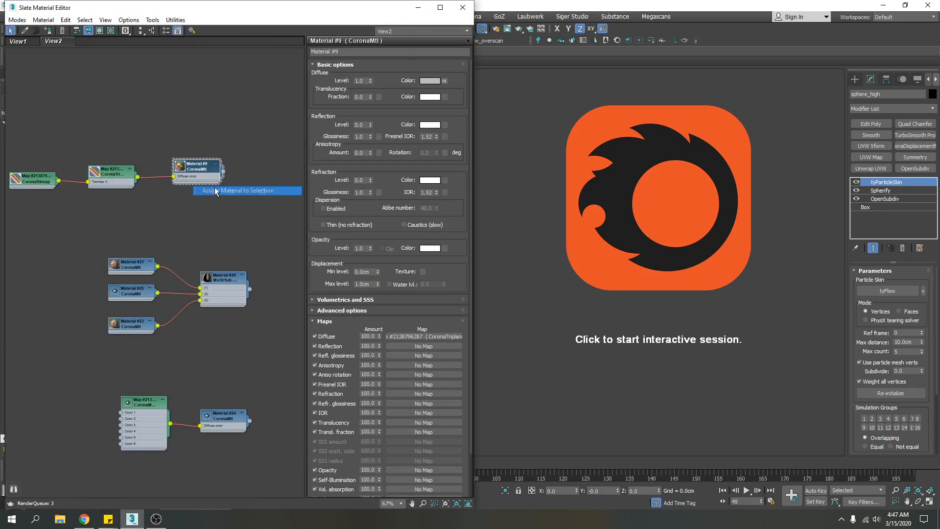
left_click(419, 8)
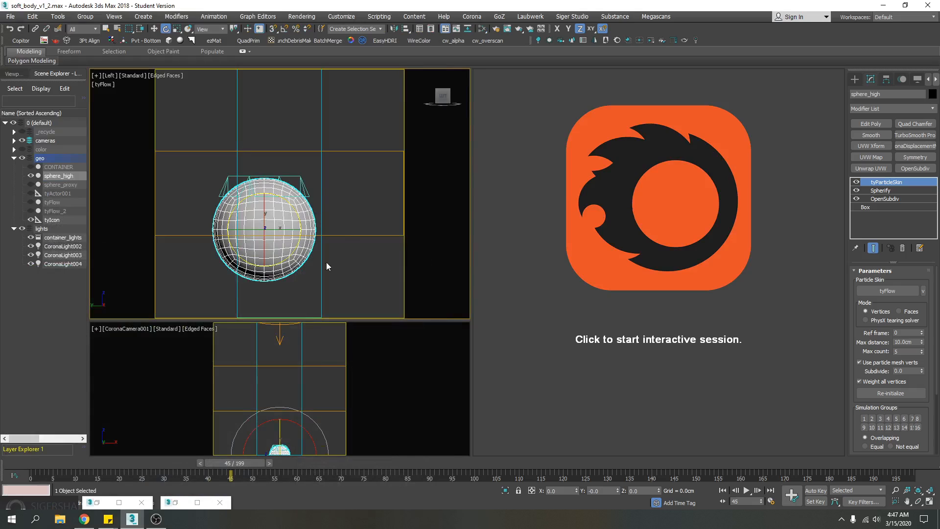
Start the interactive rendering and rotate sphere_high in the Left view to test how the triplanar texture follows it
left_click(619, 189)
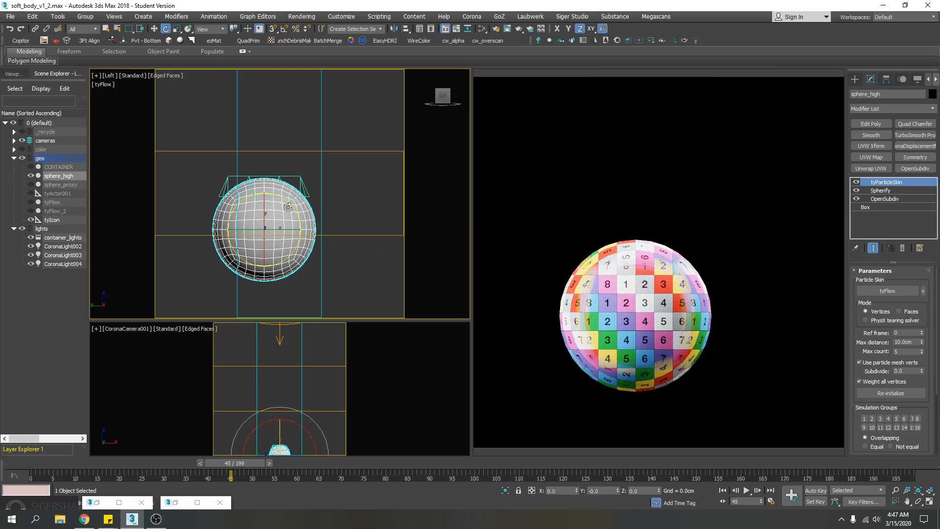
left_click_drag(292, 207, 321, 213)
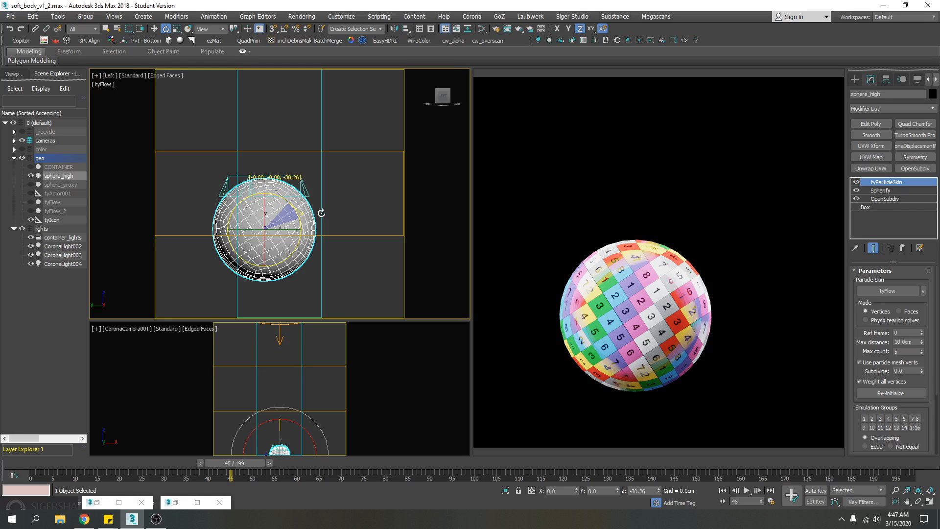
left_click_drag(321, 213, 298, 155)
right_click(297, 155)
right_click(585, 229)
left_click(390, 198)
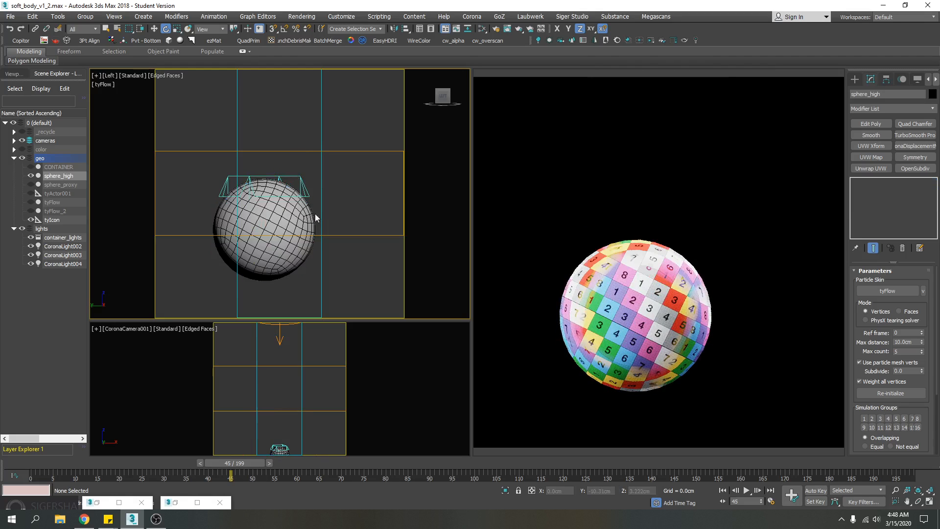
Reselect sphere_high and stop the interactive rendering
left_click(304, 218)
left_click(334, 222)
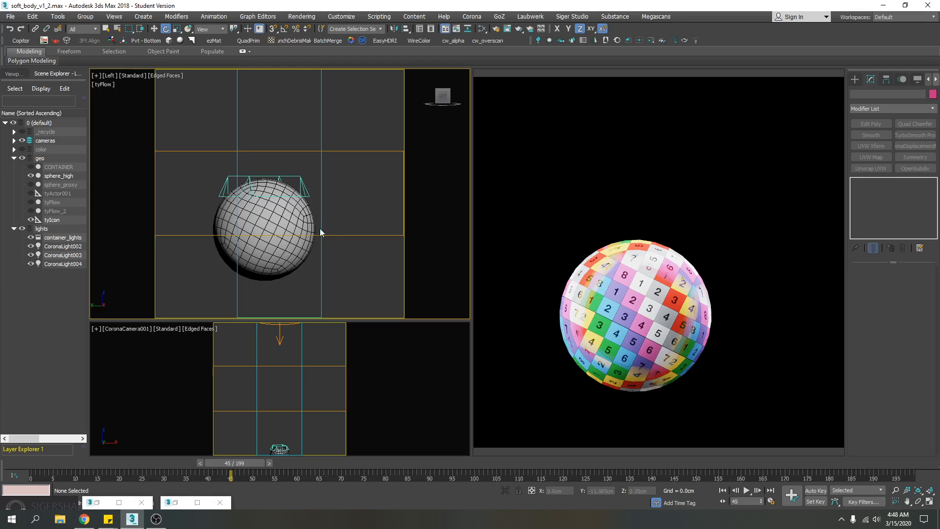
left_click(282, 223)
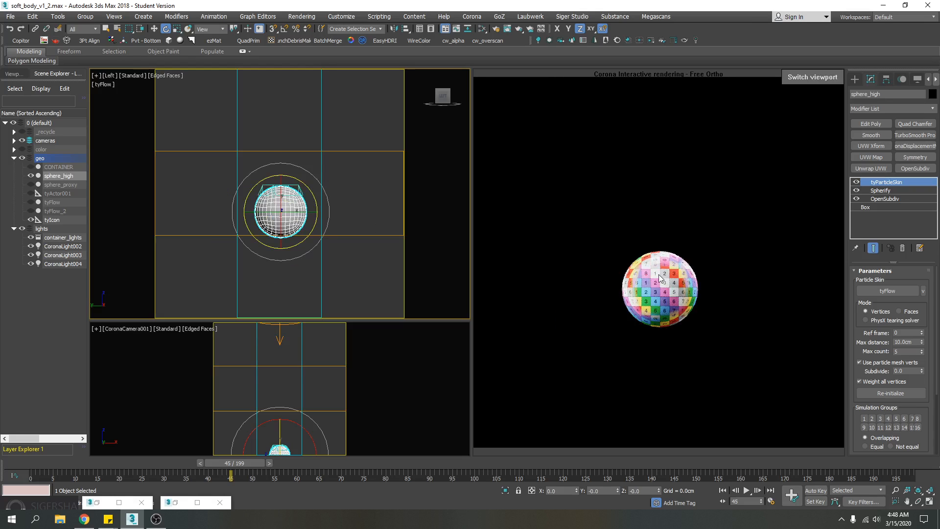
right_click(661, 277)
left_click(696, 314)
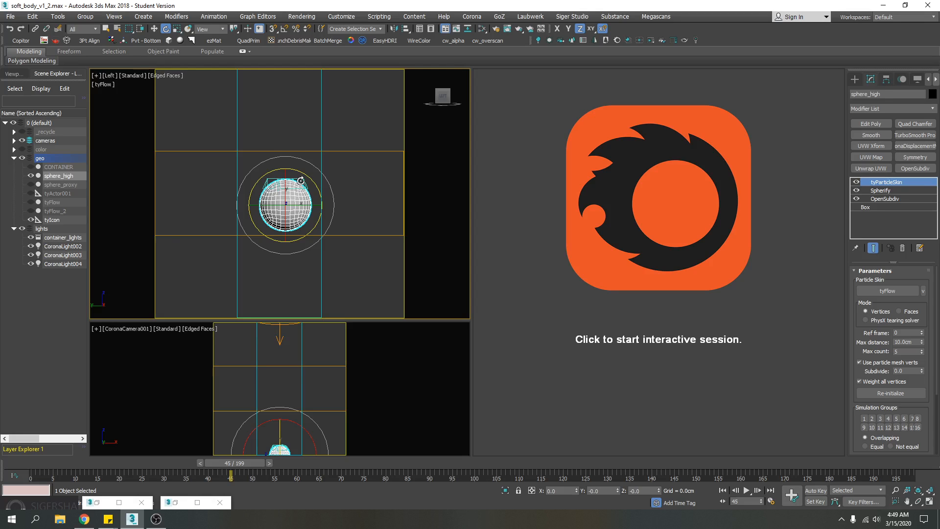
Switch to Chrome to consult the tyFlow Instance Material operator documentation, and return to 3ds Max
left_click(84, 519)
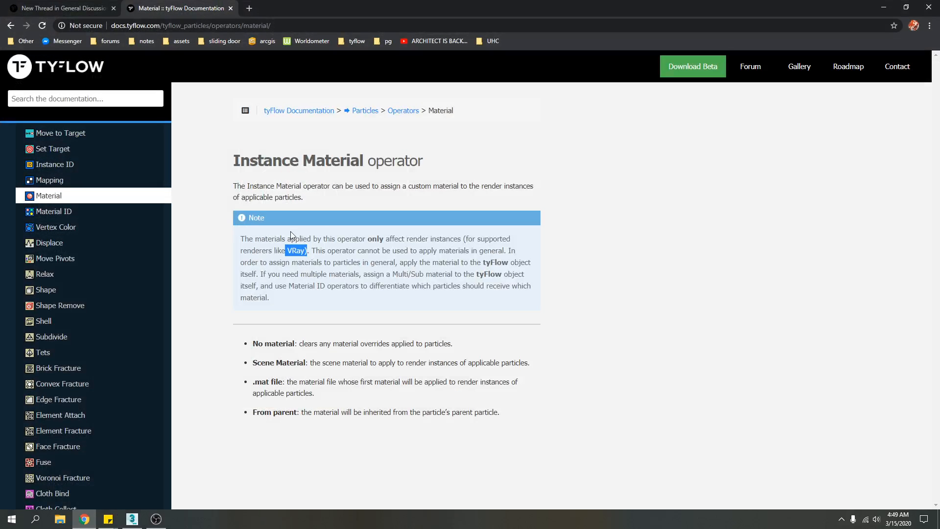
left_click(884, 8)
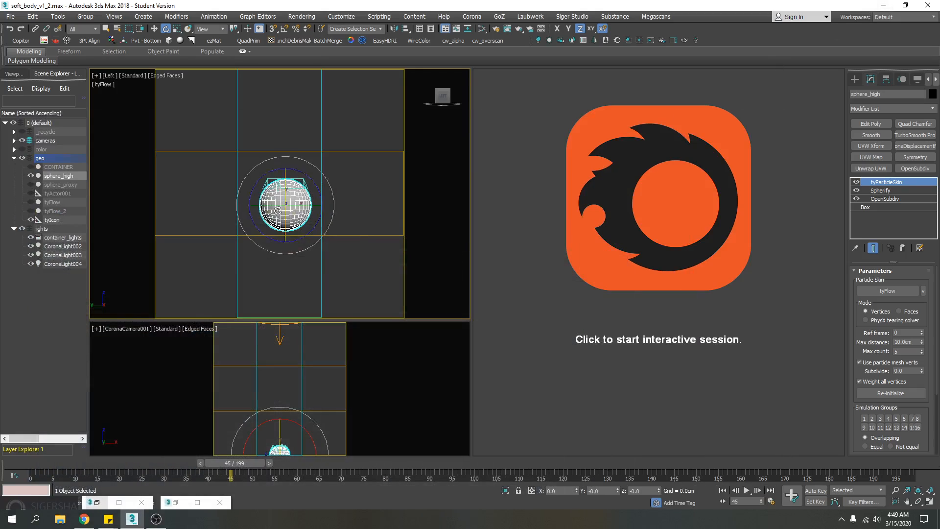